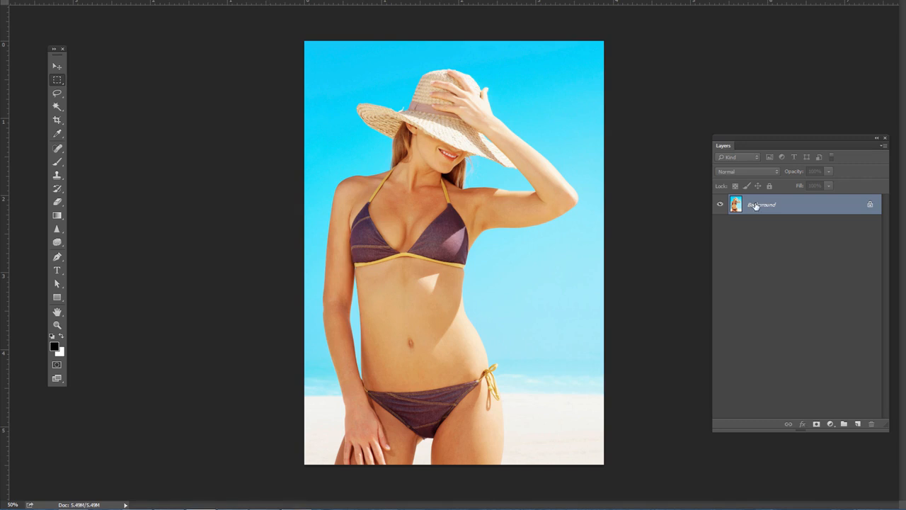
- Duplicate the Background layer and open the Liquify filter on the copy
{"action": "key", "text": "ctrl+j"}
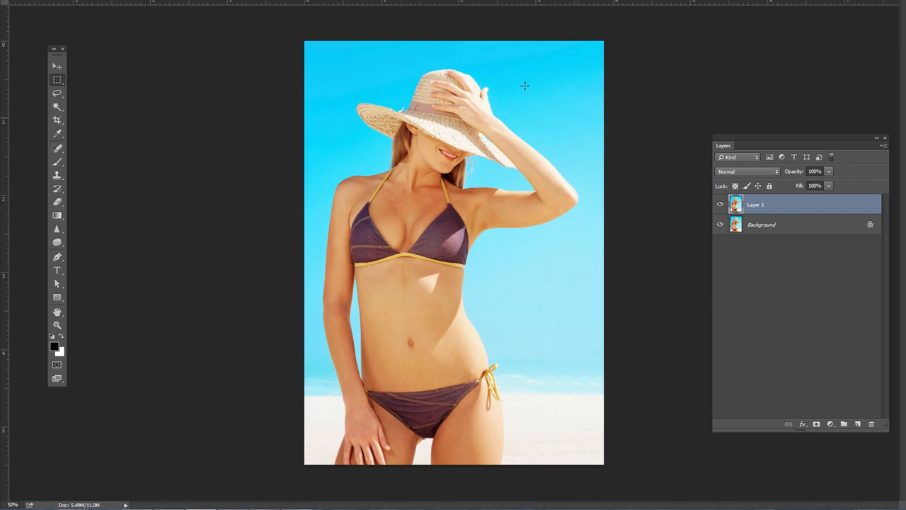
{"action": "left_click", "coordinate": [165, 1]}
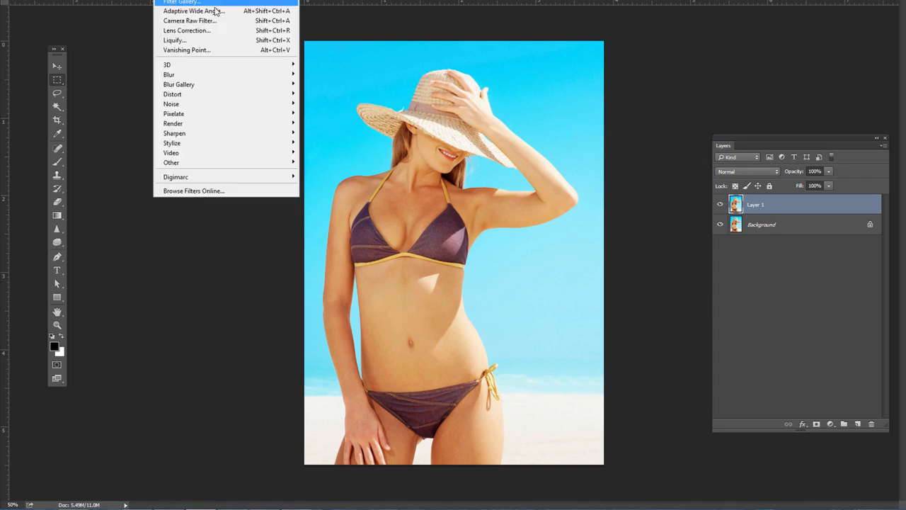
{"action": "left_click", "coordinate": [175, 41]}
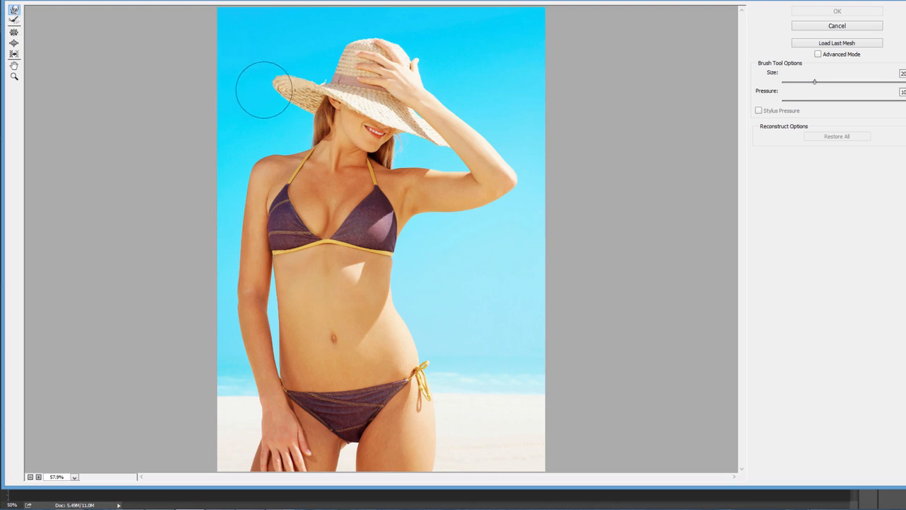
- Bend the tip of the hat brim upward with Forward Warp, and restore its shape with the Reconstruct tool
{"action": "mouse_move", "coordinate": [264, 90]}
{"action": "left_mouse_down"}
{"action": "mouse_move", "coordinate": [273, 87]}
{"action": "mouse_move", "coordinate": [260, 87]}
{"action": "left_mouse_up"}
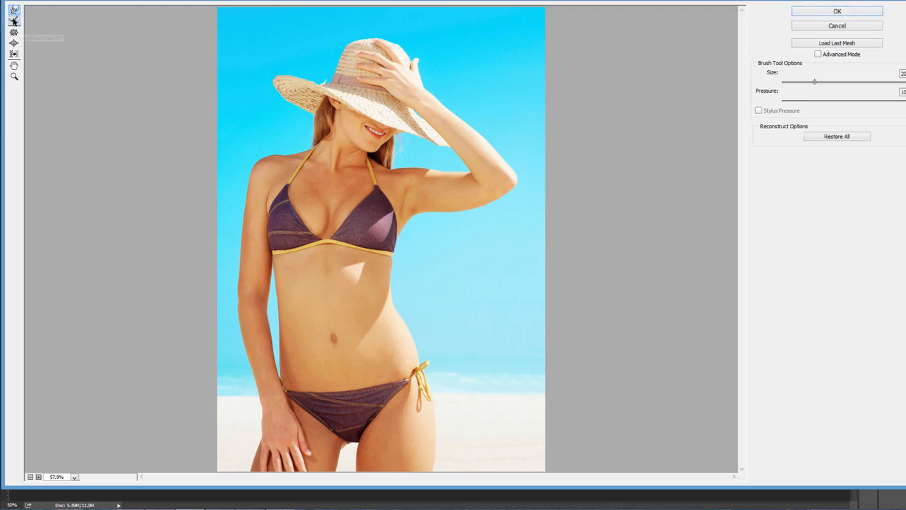
{"action": "left_click", "coordinate": [13, 22]}
{"action": "left_click", "coordinate": [13, 12]}
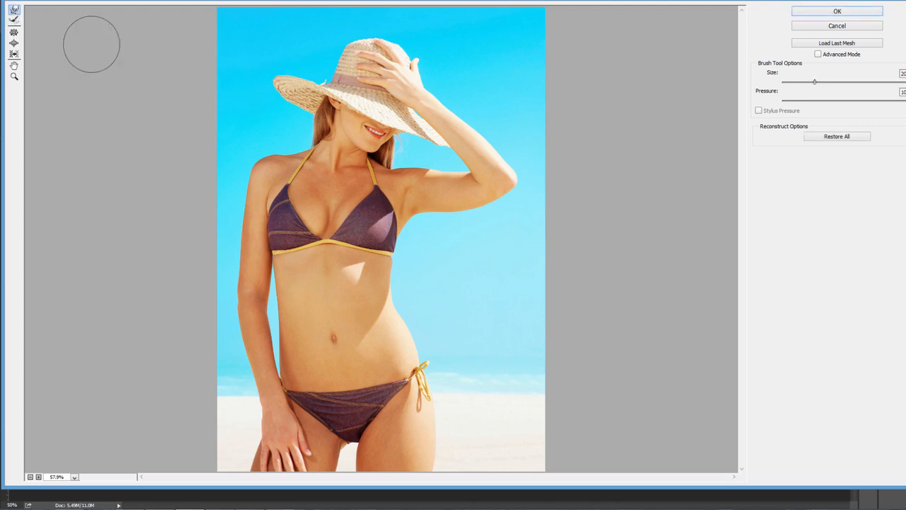
{"action": "left_click_drag", "start_coordinate": [284, 81], "coordinate": [300, 50]}
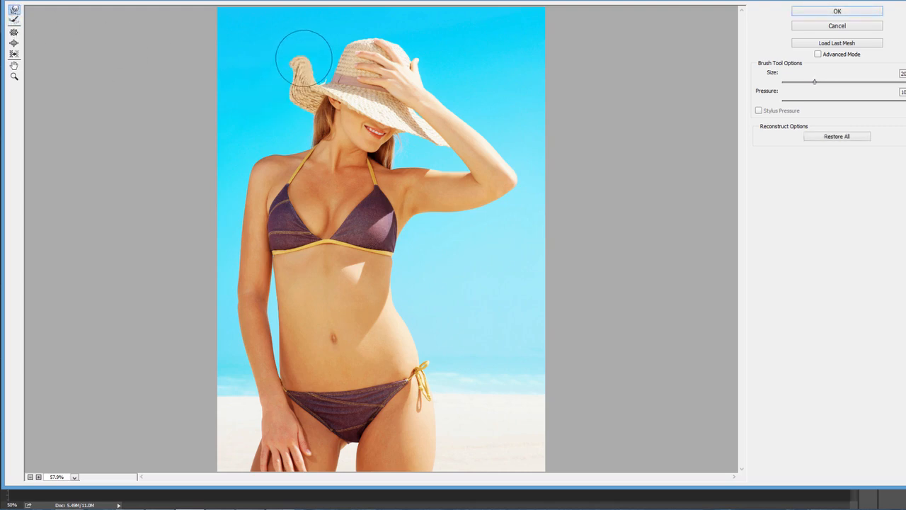
{"action": "left_click", "coordinate": [13, 22]}
{"action": "mouse_move", "coordinate": [315, 58]}
{"action": "left_mouse_down"}
{"action": "mouse_move", "coordinate": [272, 74]}
{"action": "mouse_move", "coordinate": [311, 66]}
{"action": "mouse_move", "coordinate": [322, 75]}
{"action": "mouse_move", "coordinate": [287, 107]}
{"action": "left_mouse_up"}
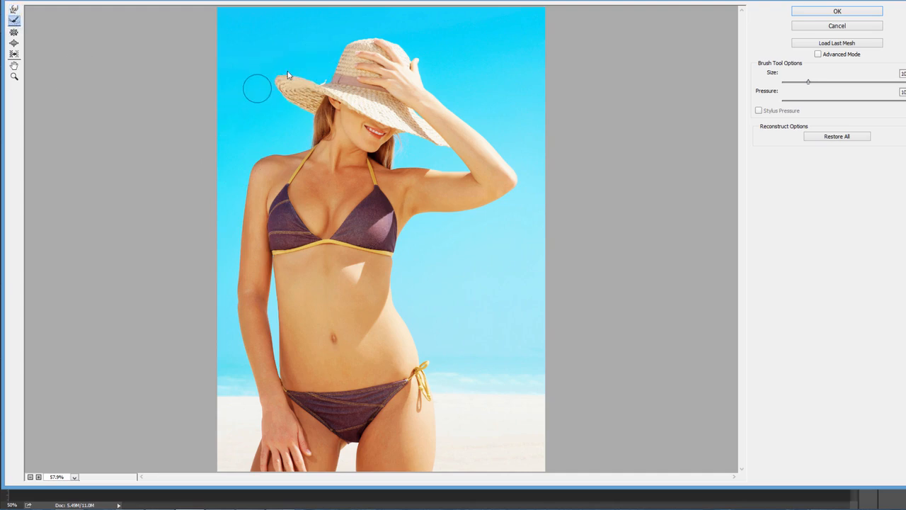
- Try the Bloat tool on the tip of the hat brim and undo the enlargement
{"action": "left_click", "coordinate": [14, 33]}
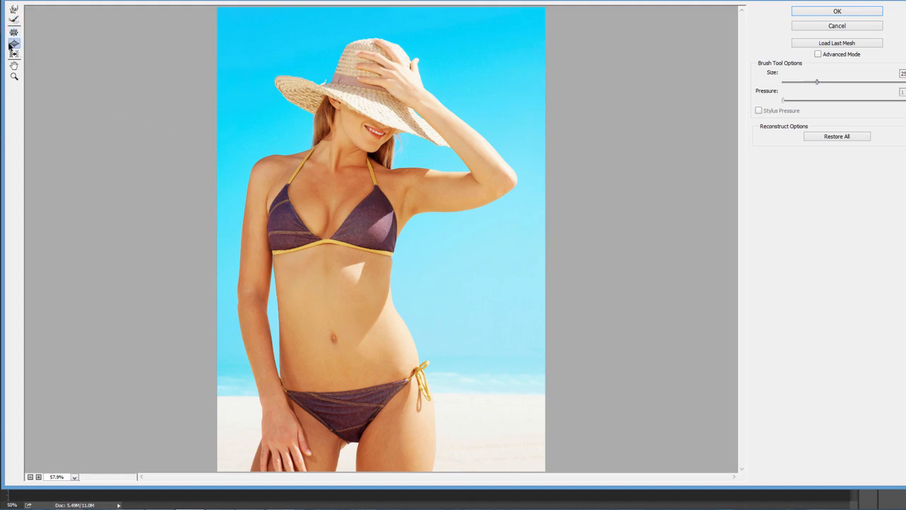
{"action": "left_click", "coordinate": [14, 44]}
{"action": "left_click_drag", "start_coordinate": [283, 84], "coordinate": [287, 82]}
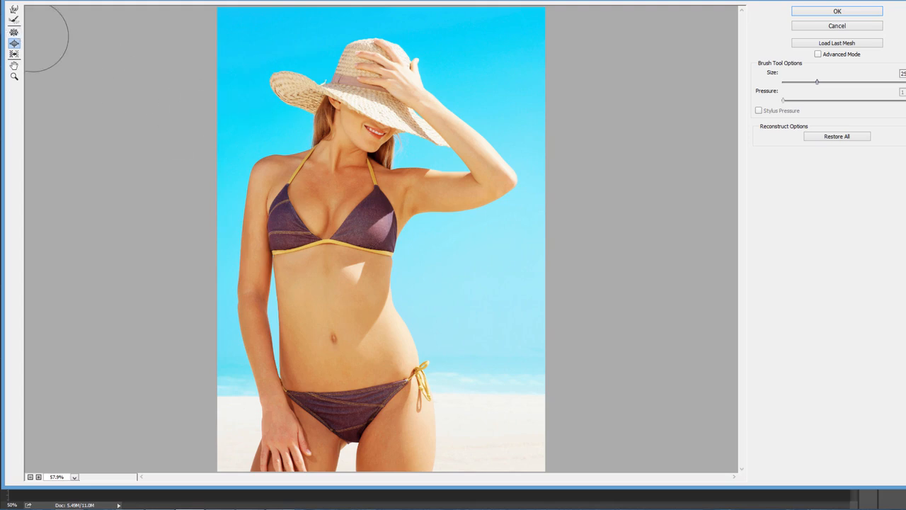
{"action": "key", "text": "ctrl+alt+z"}
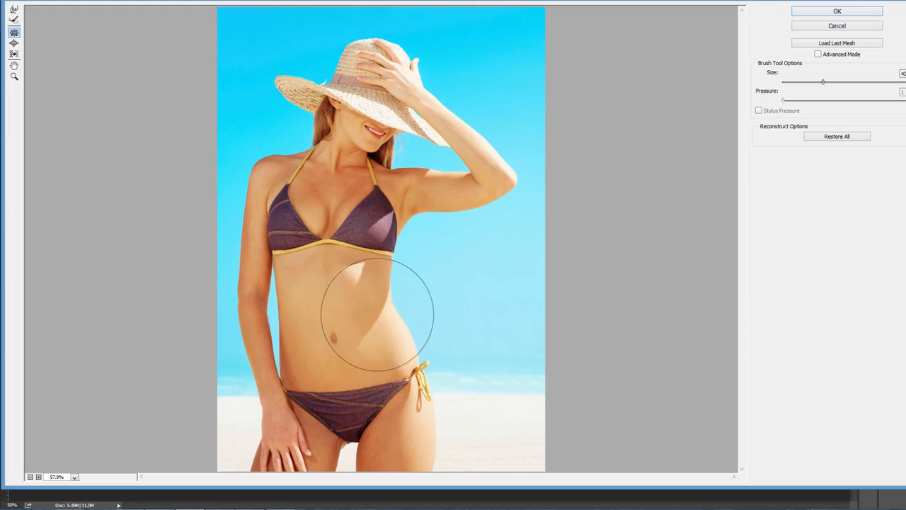
- Adjust the Pucker tool's brush over the waist to a size of 300
{"action": "key", "text": "bracketleft"}
{"action": "key", "text": "bracketleft"}
{"action": "key", "text": "bracketleft"}
{"action": "key", "text": "bracketright"}
{"action": "key", "text": "bracketright"}
{"action": "key", "text": "bracketright"}
{"action": "key", "text": "bracketright"}
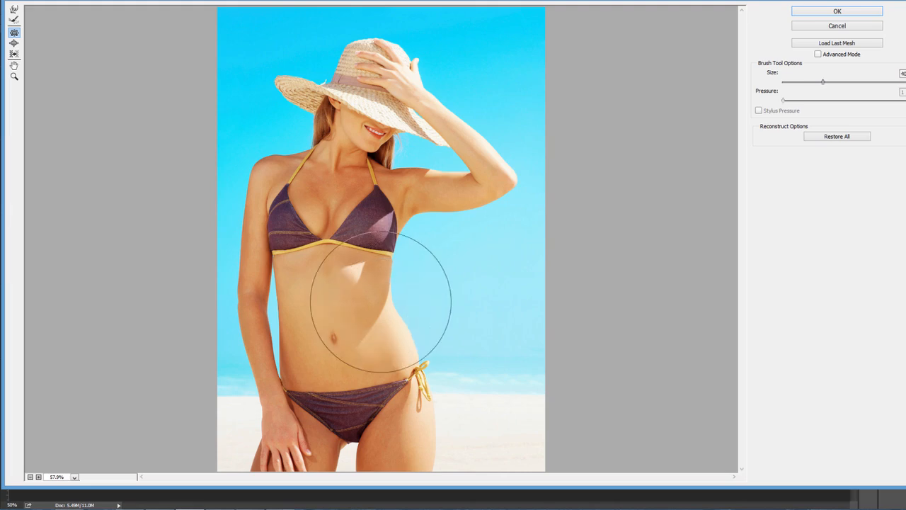
{"action": "key", "text": "bracketleft"}
{"action": "key", "text": "bracketleft"}
{"action": "key", "text": "bracketleft"}
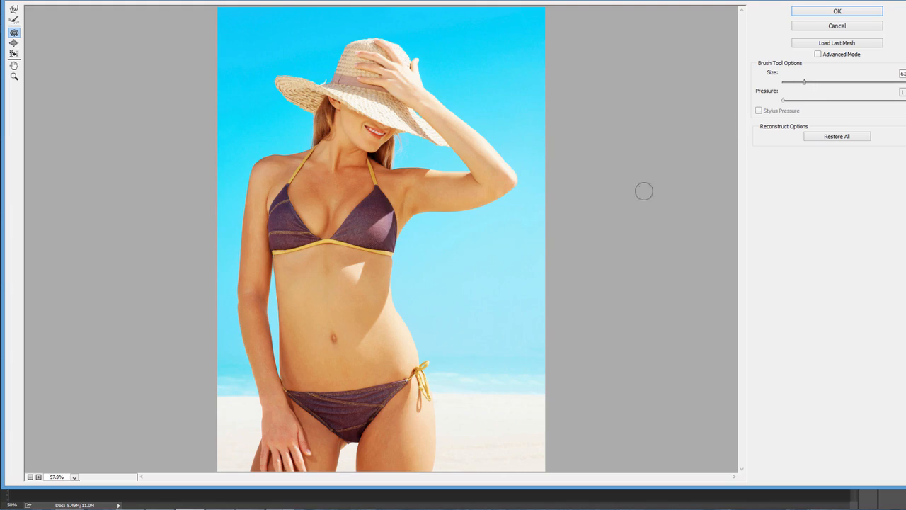
{"action": "key", "text": "bracketright"}
{"action": "key", "text": "bracketright"}
{"action": "key", "text": "bracketright"}
{"action": "key", "text": "bracketright"}
{"action": "key", "text": "bracketright"}
{"action": "key", "text": "bracketright"}
{"action": "key", "text": "bracketright"}
{"action": "key", "text": "bracketright"}
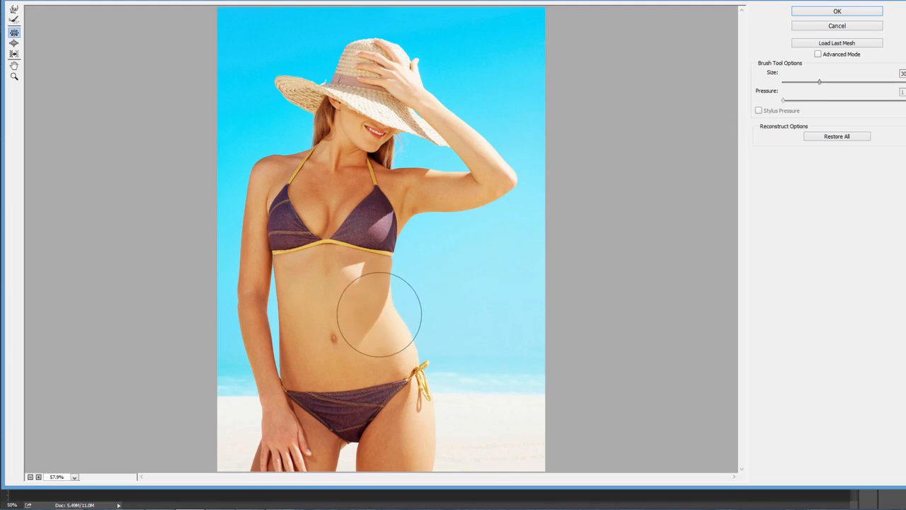
{"action": "key", "text": "bracketleft"}
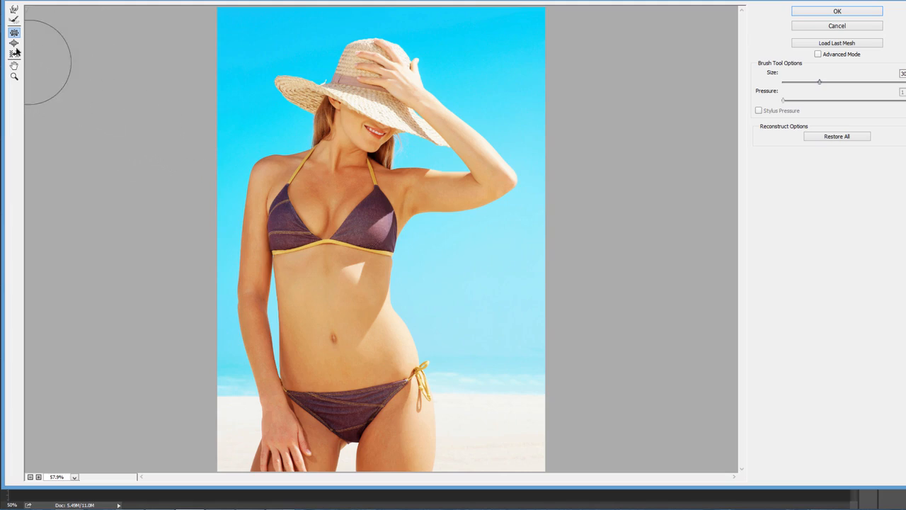
- Push the outer curve between waist and hip inward with the Forward Warp tool
{"action": "left_click", "coordinate": [13, 9]}
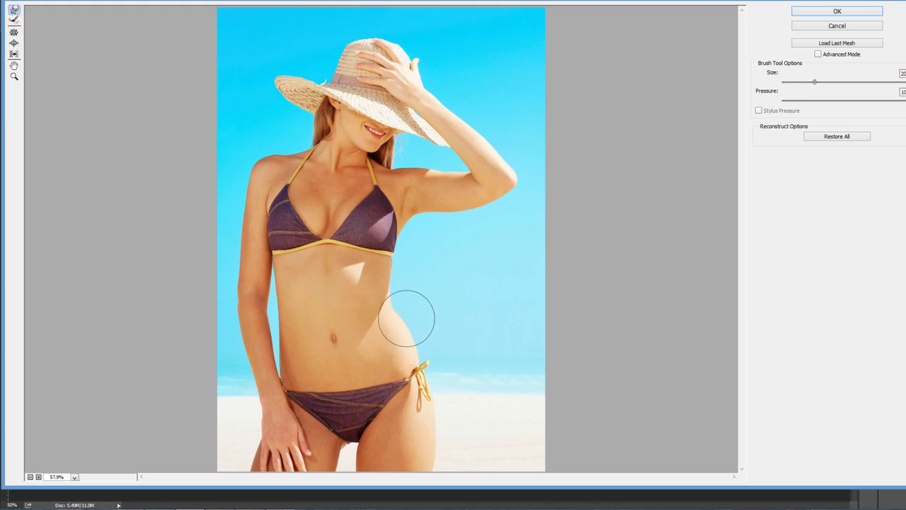
{"action": "mouse_move", "coordinate": [406, 319]}
{"action": "left_mouse_down"}
{"action": "mouse_move", "coordinate": [479, 399]}
{"action": "mouse_move", "coordinate": [472, 370]}
{"action": "mouse_move", "coordinate": [405, 316]}
{"action": "left_mouse_up"}
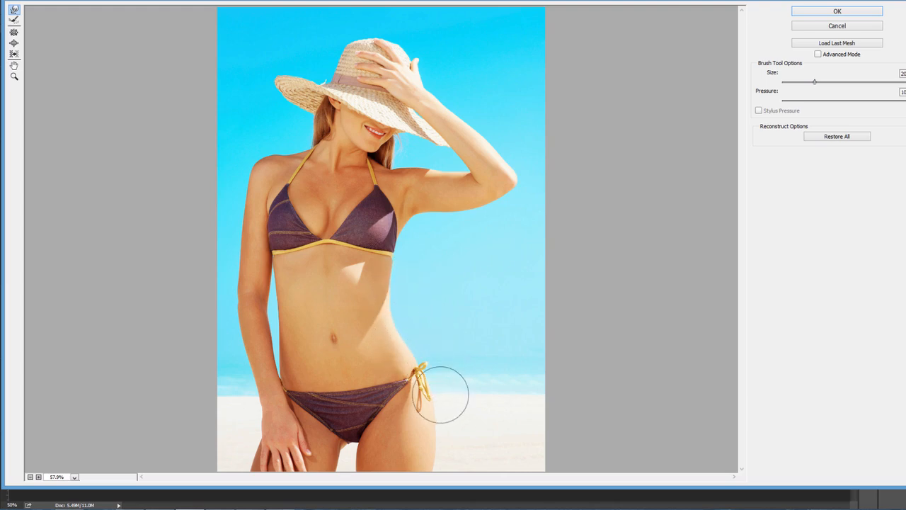
- Try the Pucker and Bloat tools around the raised upper arm
{"action": "left_click", "coordinate": [14, 33]}
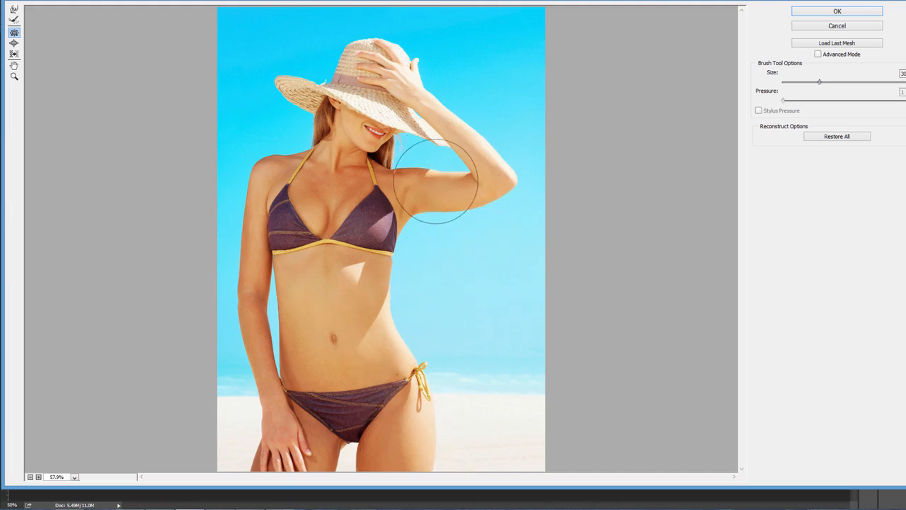
{"action": "left_click", "coordinate": [14, 43]}
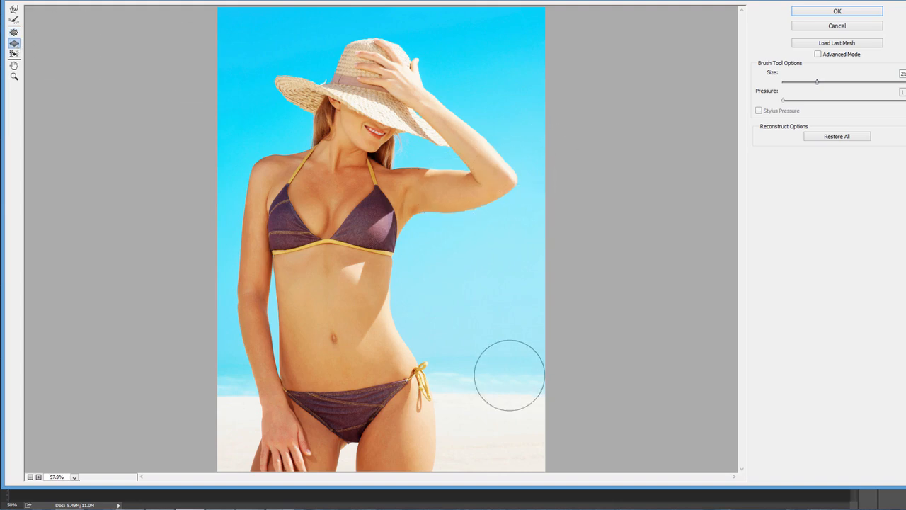
{"action": "left_click", "coordinate": [14, 31]}
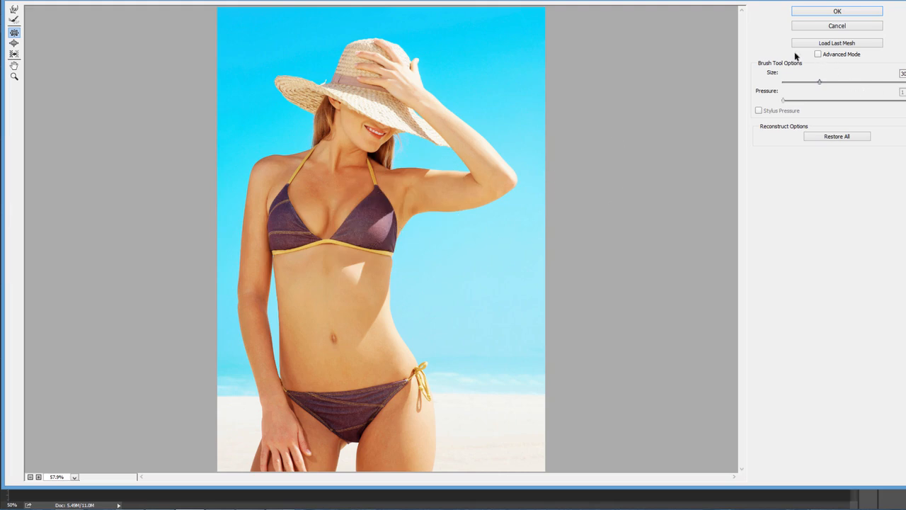
- Turn on Advanced Mode and paint a freeze mask over the hanging forearm with a brush size of 70
{"action": "left_click", "coordinate": [818, 54]}
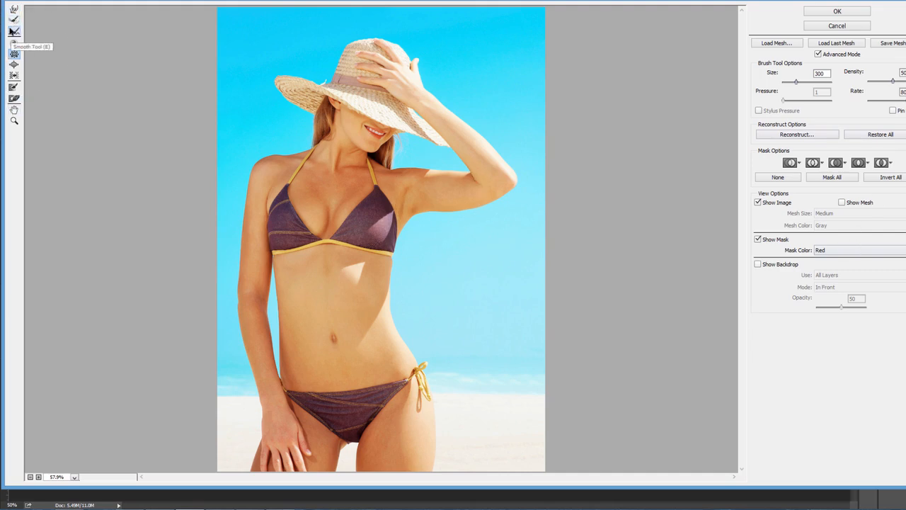
{"action": "left_click", "coordinate": [18, 90]}
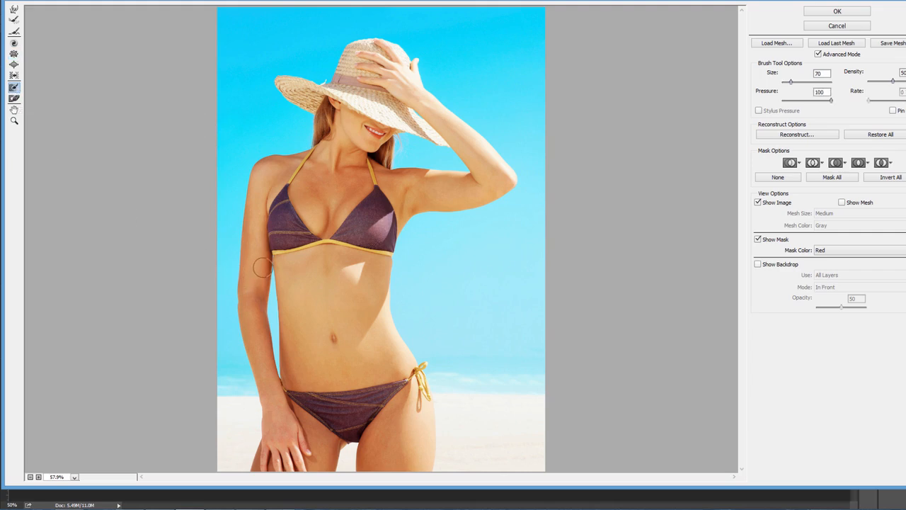
{"action": "mouse_move", "coordinate": [262, 268]}
{"action": "left_mouse_down"}
{"action": "mouse_move", "coordinate": [266, 354]}
{"action": "mouse_move", "coordinate": [255, 322]}
{"action": "mouse_move", "coordinate": [258, 271]}
{"action": "left_mouse_up"}
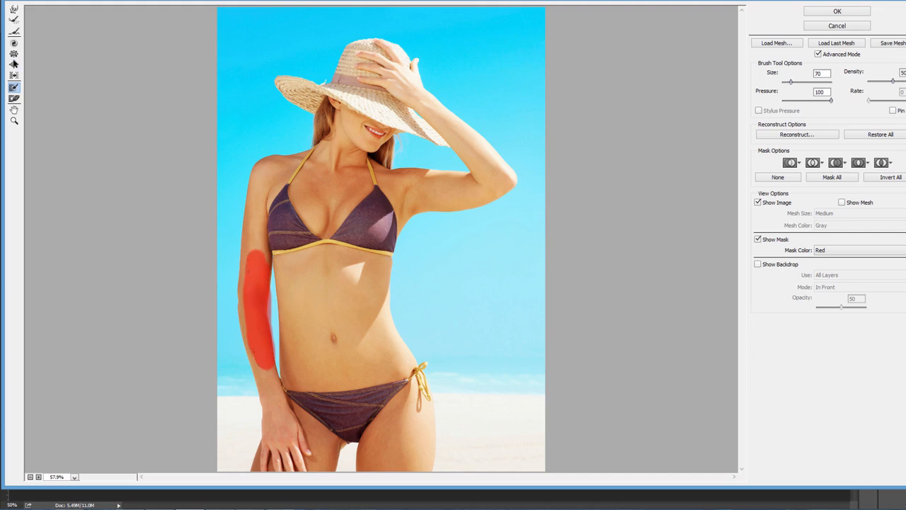
- Slim the waist beside the frozen forearm with the Pucker tool and erase the mask with the Thaw Mask tool
{"action": "left_click", "coordinate": [14, 54]}
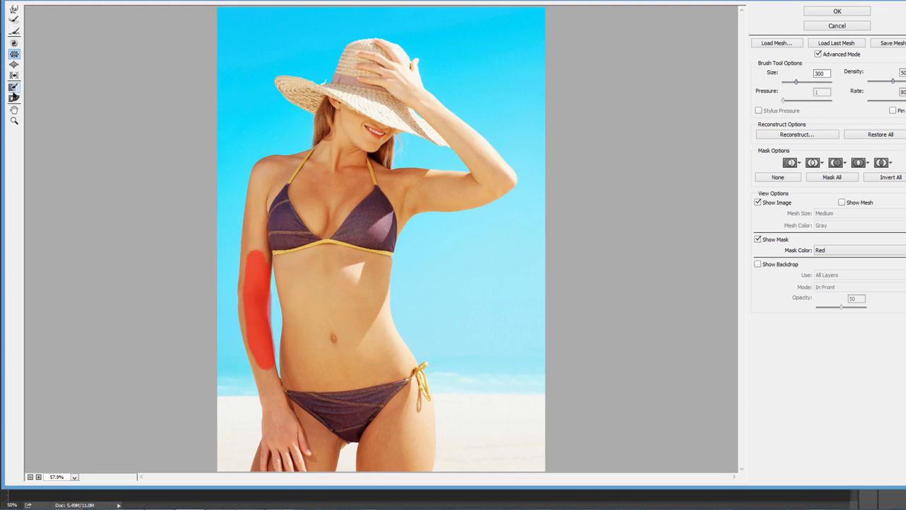
{"action": "left_click", "coordinate": [14, 98]}
{"action": "left_click_drag", "start_coordinate": [248, 260], "coordinate": [262, 357]}
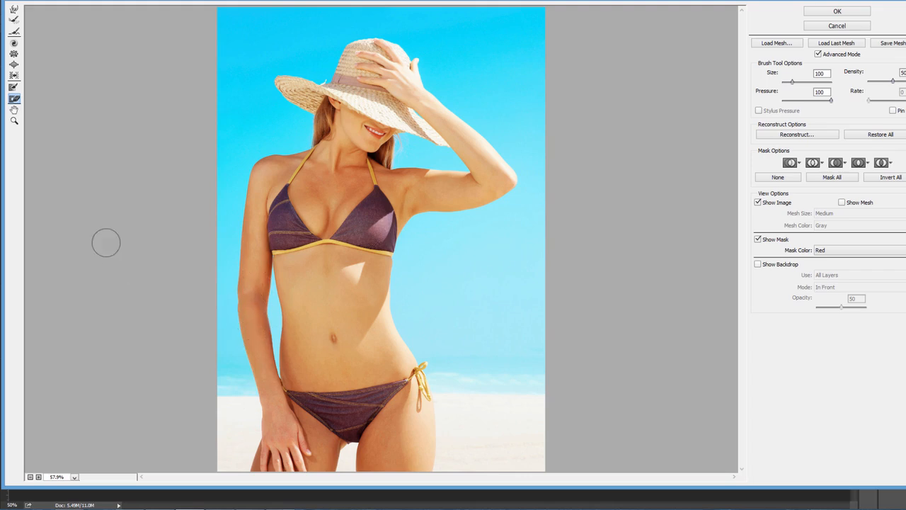
- Apply the Liquify changes to Layer 1 and hide that layer to compare with the original image
{"action": "left_click", "coordinate": [13, 55]}
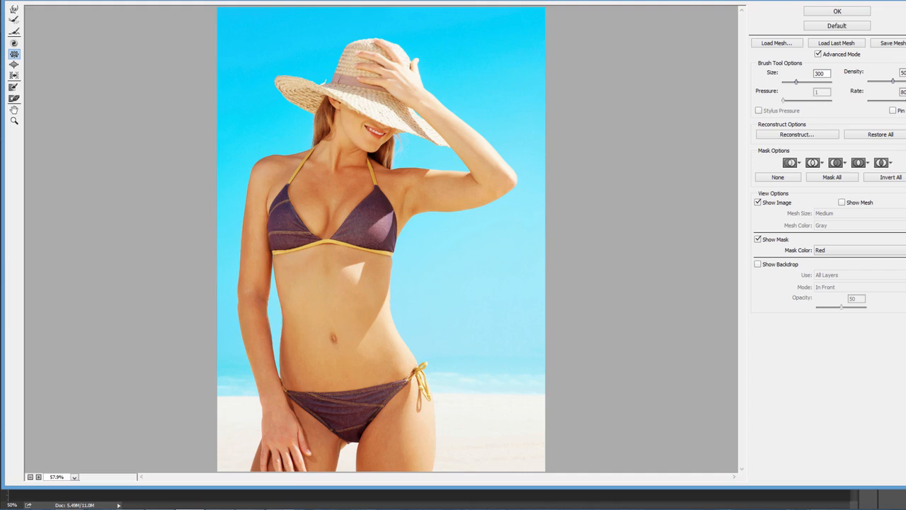
{"action": "left_click", "coordinate": [13, 88]}
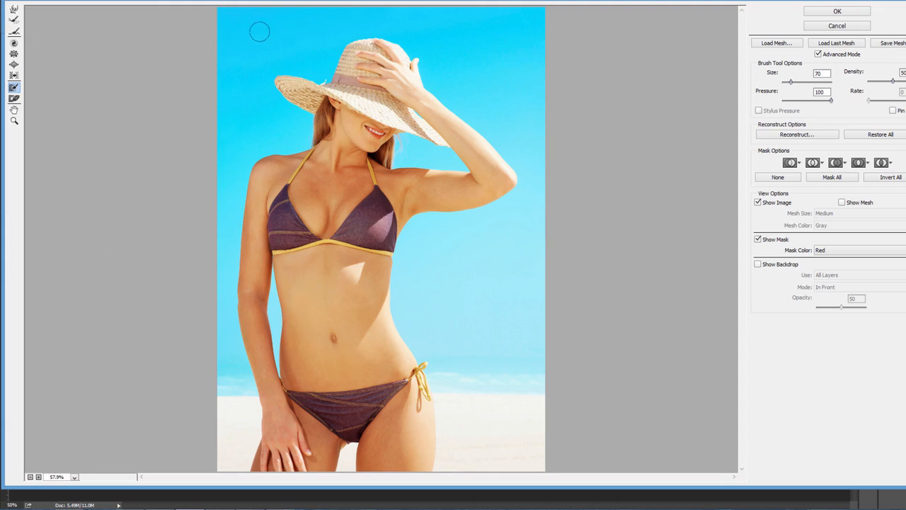
{"action": "key", "text": "Return"}
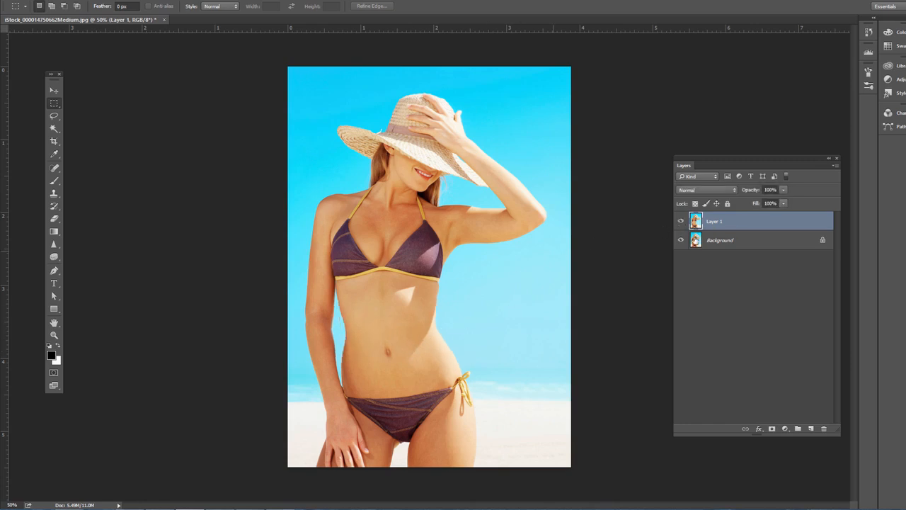
{"action": "left_click", "coordinate": [680, 222]}
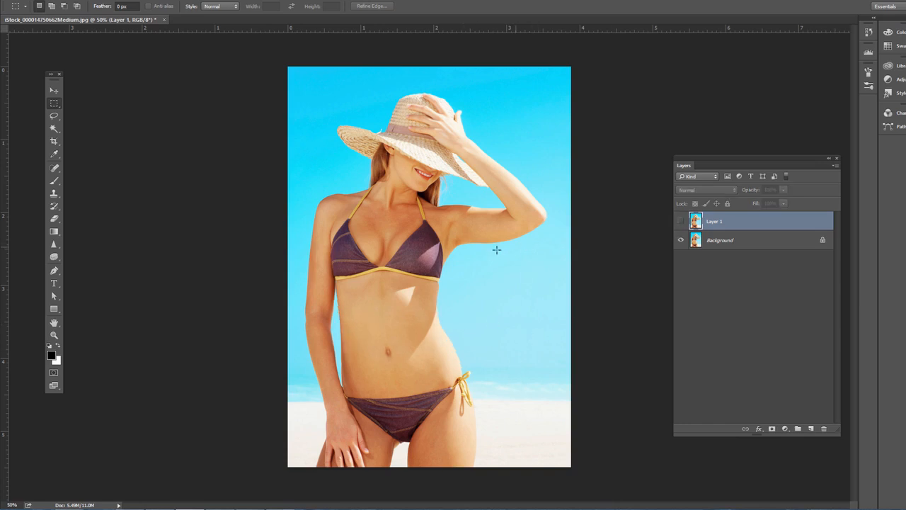